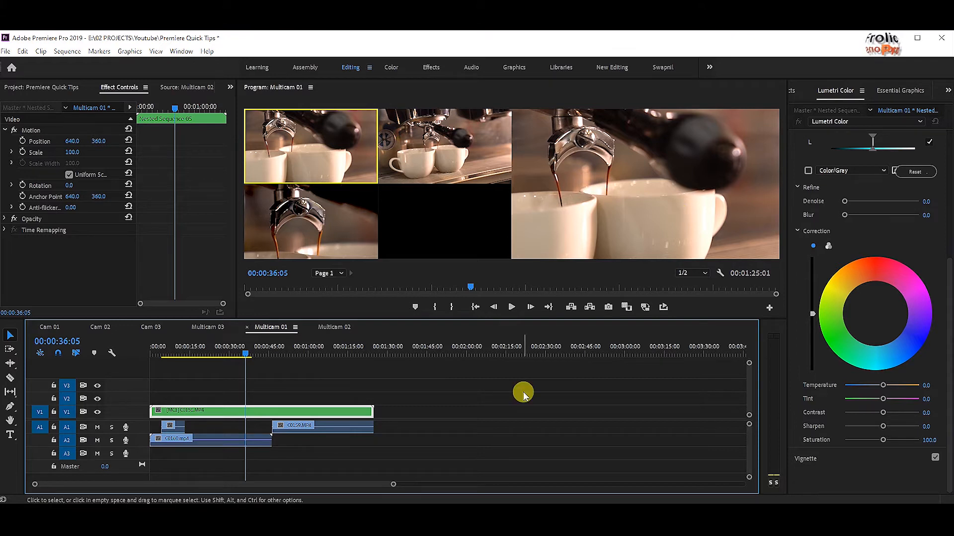
Look at the Multicam 02 sequence and review the footage in the Cam 01, Cam 02 and Cam 03 sequences.
{"action": "left_click", "coordinate": [335, 327]}
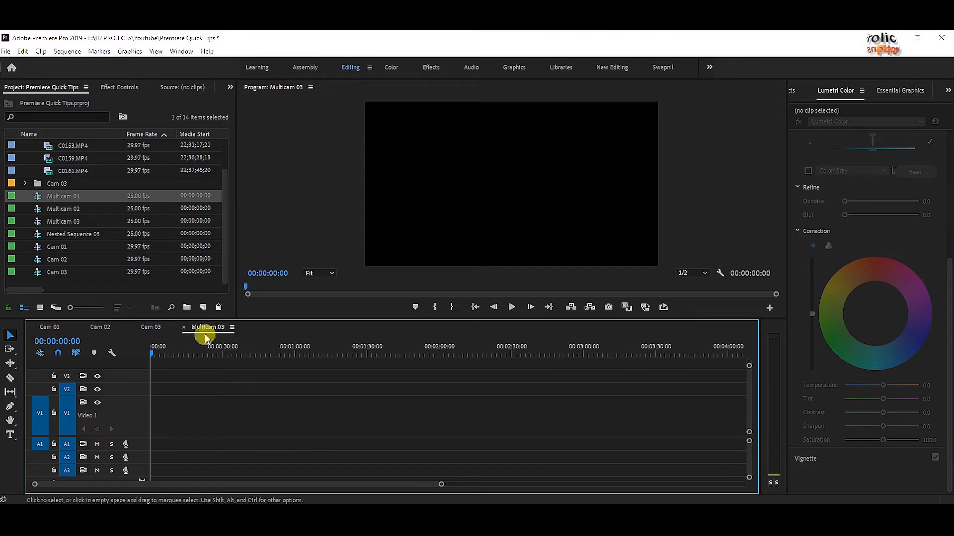
{"action": "left_click", "coordinate": [50, 327]}
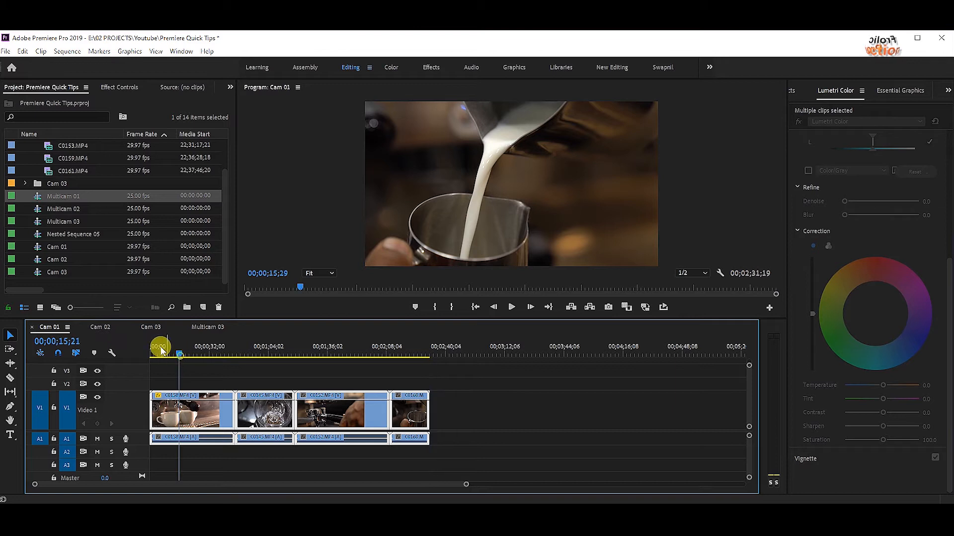
{"action": "left_click", "coordinate": [100, 327]}
{"action": "left_click", "coordinate": [209, 348]}
{"action": "left_click", "coordinate": [150, 326]}
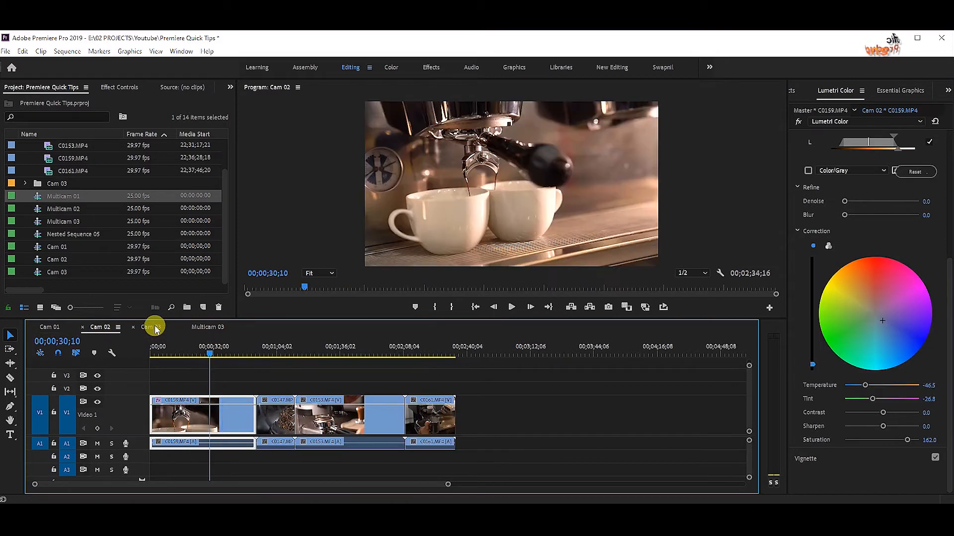
{"action": "left_click", "coordinate": [182, 348]}
{"action": "left_click_drag", "start_coordinate": [182, 348], "coordinate": [178, 348]}
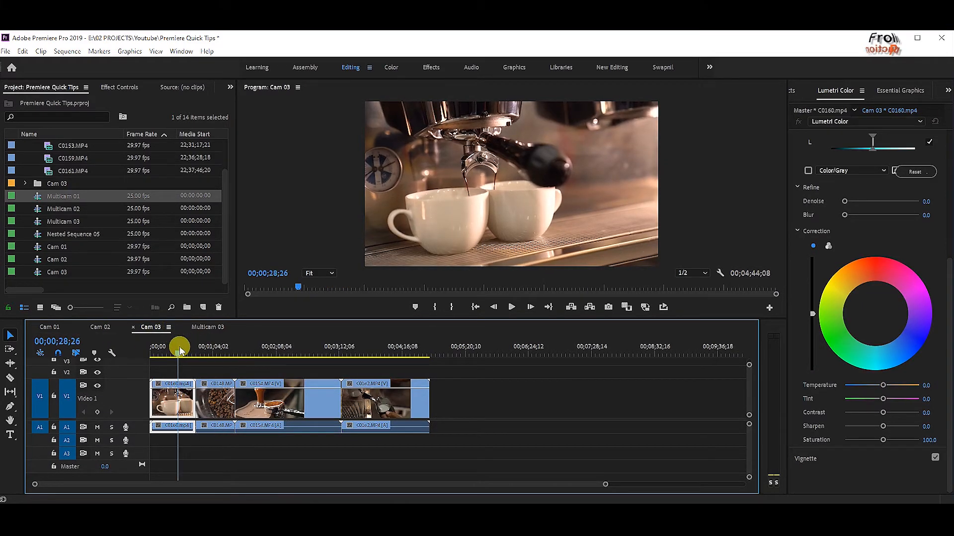
Cut the first clip, C0158.MP4, out of Cam 01 and paste it at the start of the Multicam 03 sequence.
{"action": "left_click", "coordinate": [50, 329]}
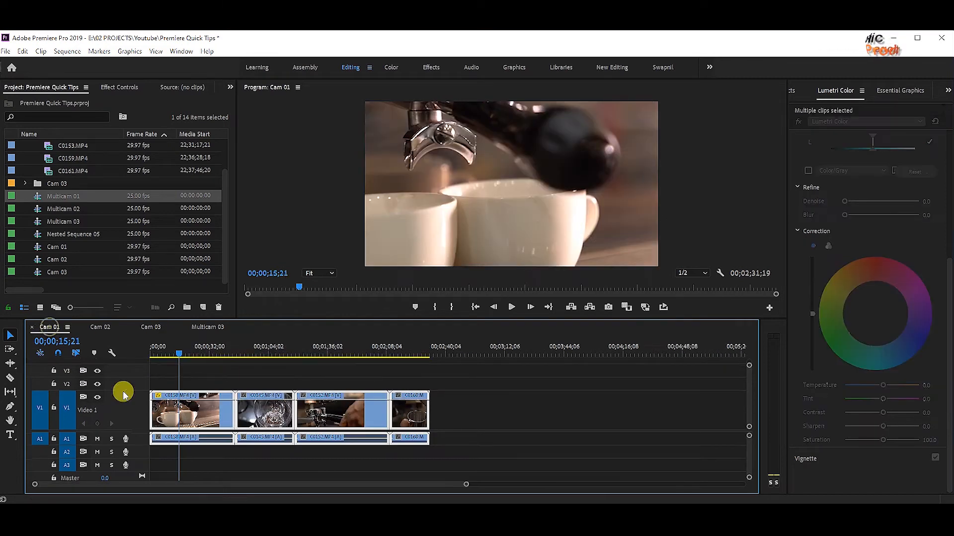
{"action": "left_click", "coordinate": [205, 411]}
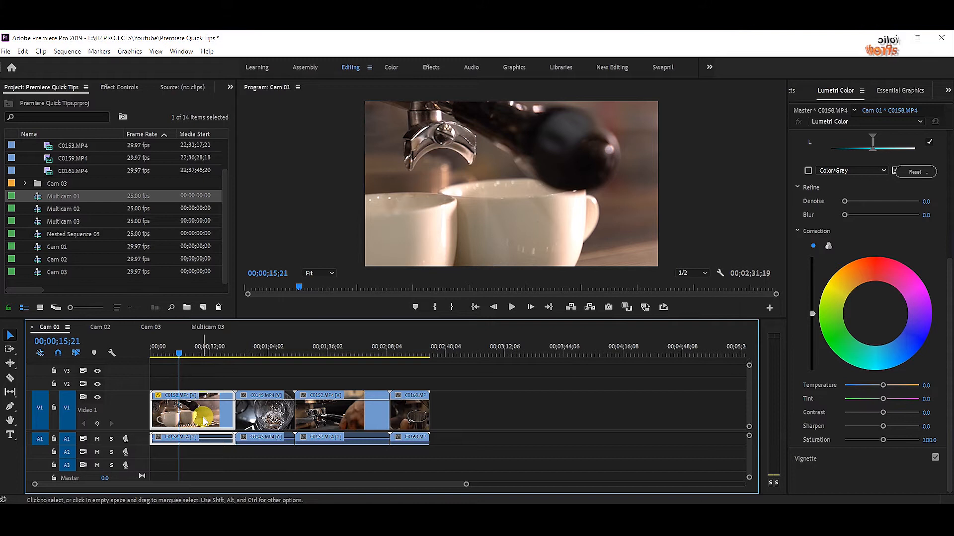
{"action": "key", "text": "ctrl+x"}
{"action": "left_click", "coordinate": [208, 327]}
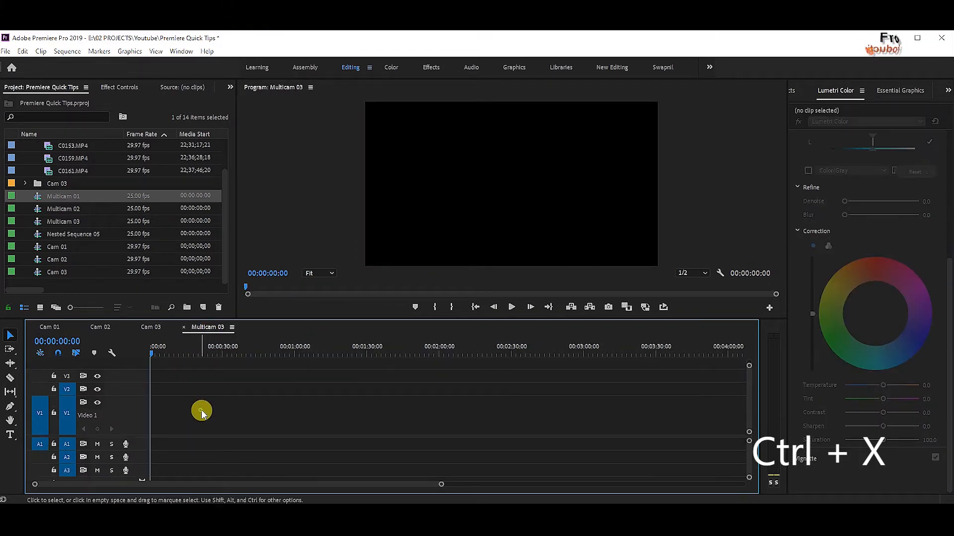
{"action": "key", "text": "ctrl+v"}
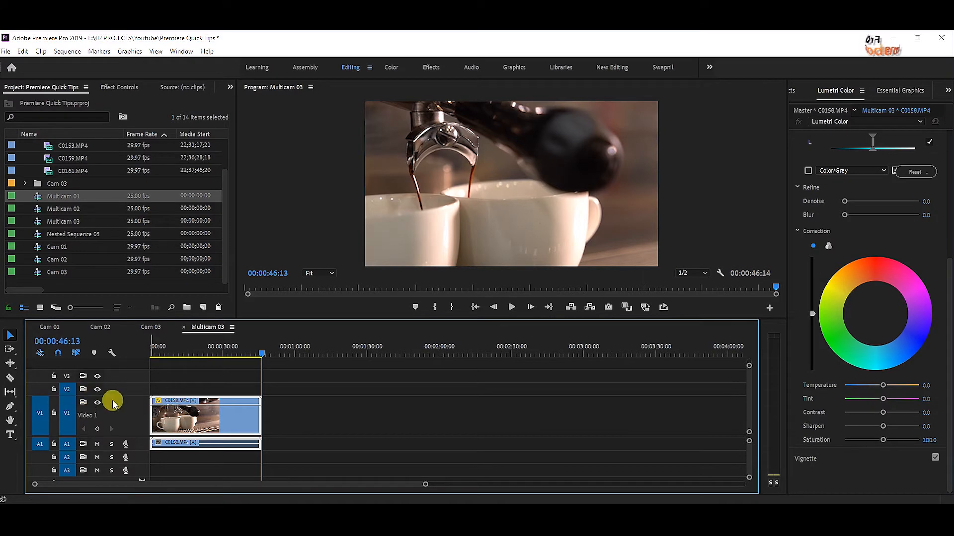
Set the Multicam 03 playhead to 00:00:26:18 and cut the first clip, C0159.MP4, out of the Cam 02 sequence.
{"action": "left_click", "coordinate": [214, 350]}
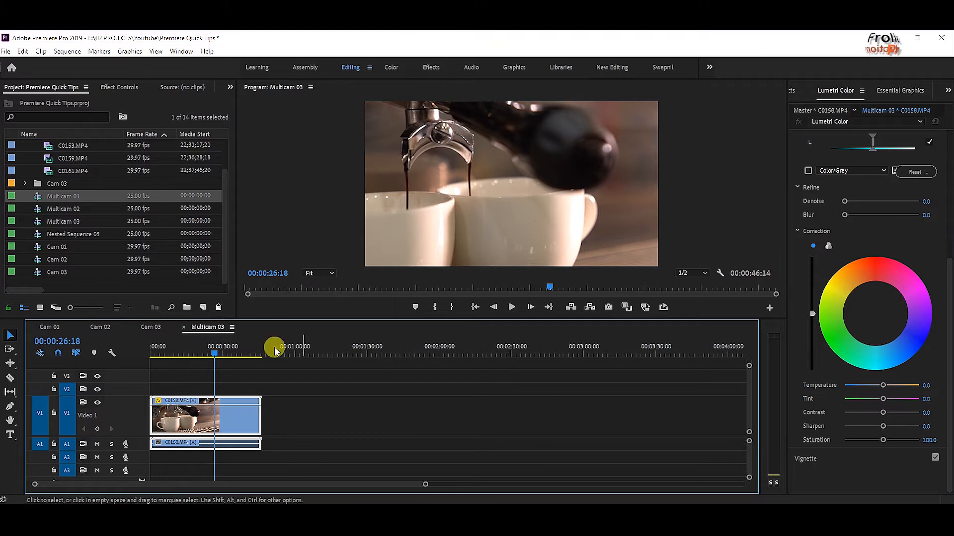
{"action": "left_click", "coordinate": [99, 328]}
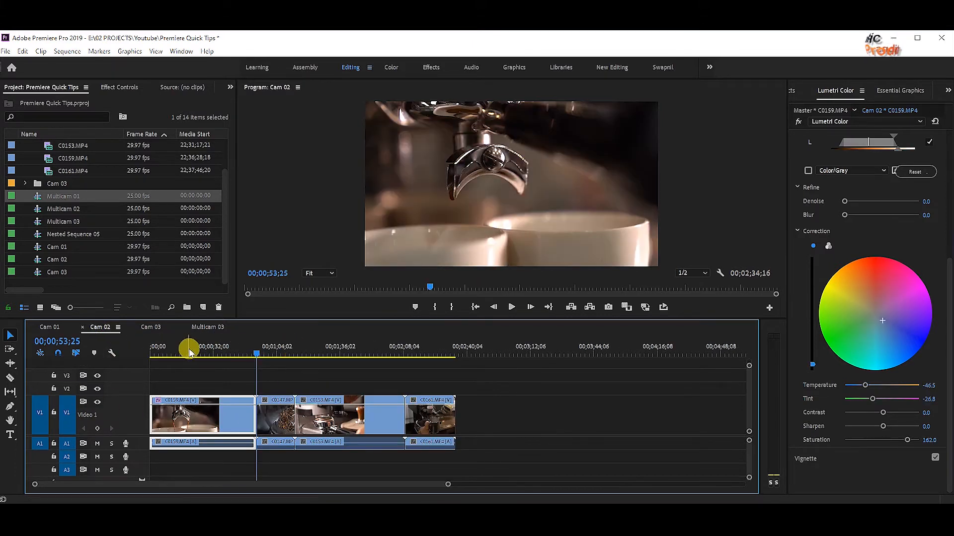
{"action": "left_click_drag", "start_coordinate": [190, 349], "coordinate": [199, 350]}
{"action": "key", "text": "ctrl+x"}
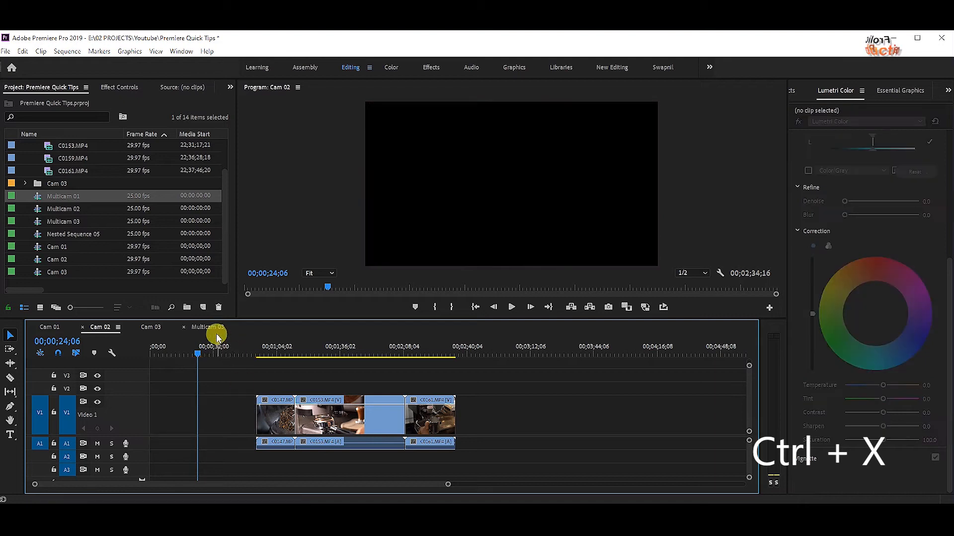
Paste C0159.MP4 into Multicam 03, undo the paste, untarget V1 and A1, and paste it onto V2 and A2 at 00:00:26:18.
{"action": "left_click", "coordinate": [216, 329]}
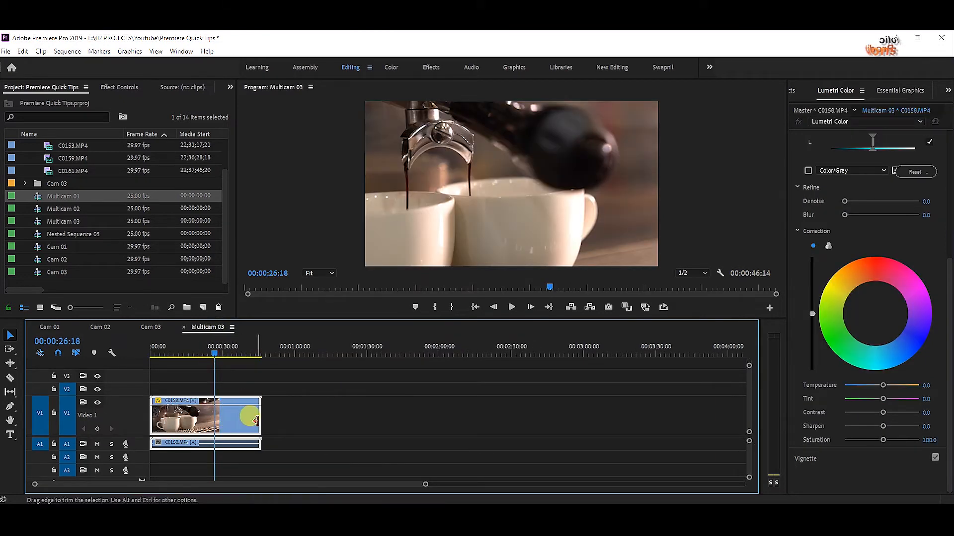
{"action": "key", "text": "ctrl+v"}
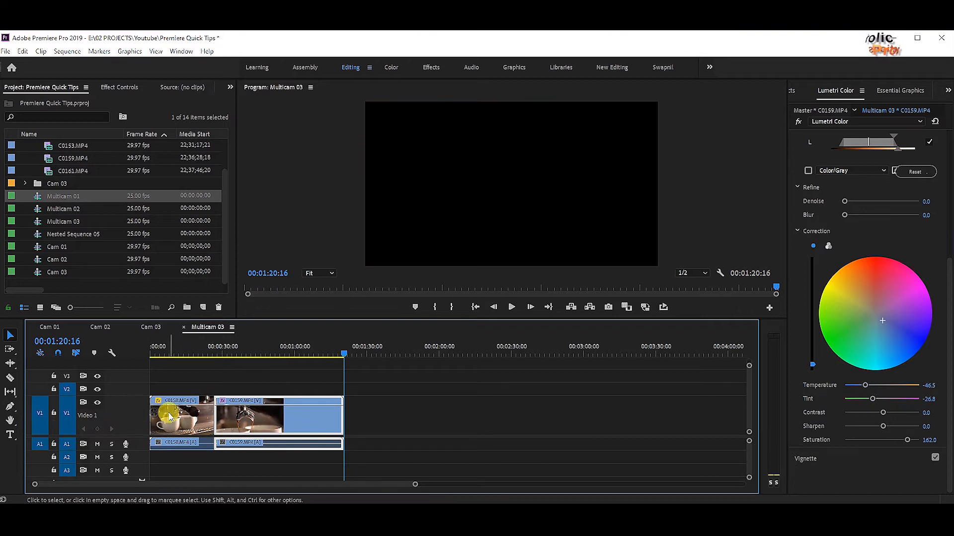
{"action": "key", "text": "ctrl+z"}
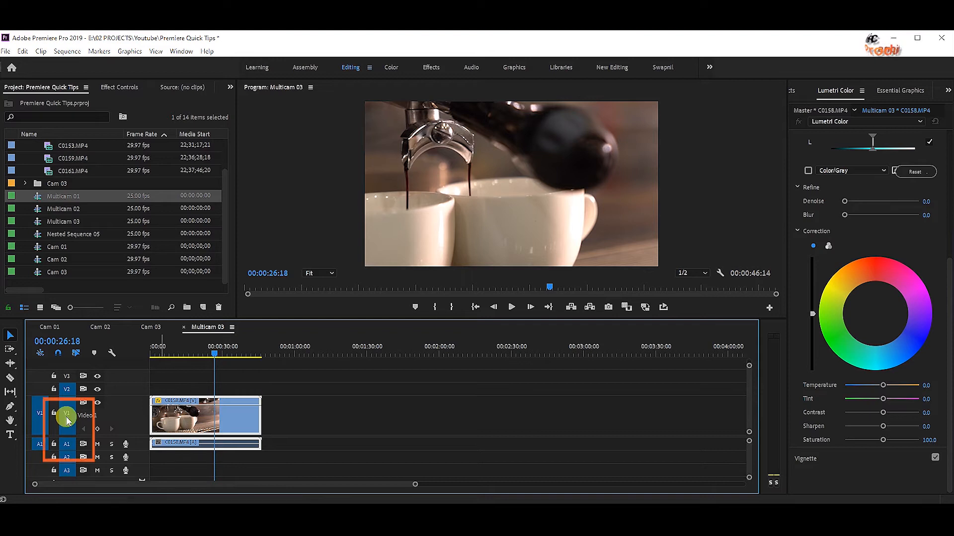
{"action": "left_click", "coordinate": [67, 417]}
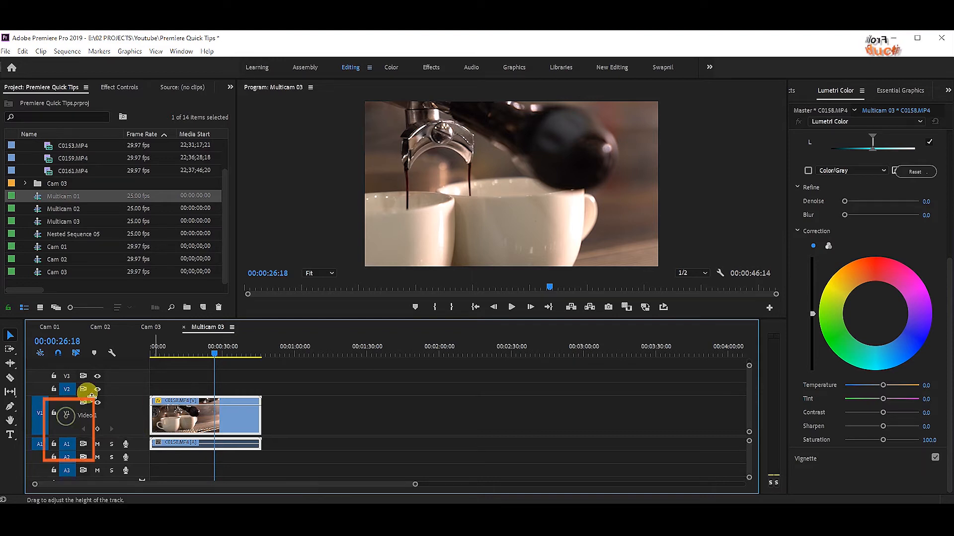
{"action": "left_click", "coordinate": [65, 444]}
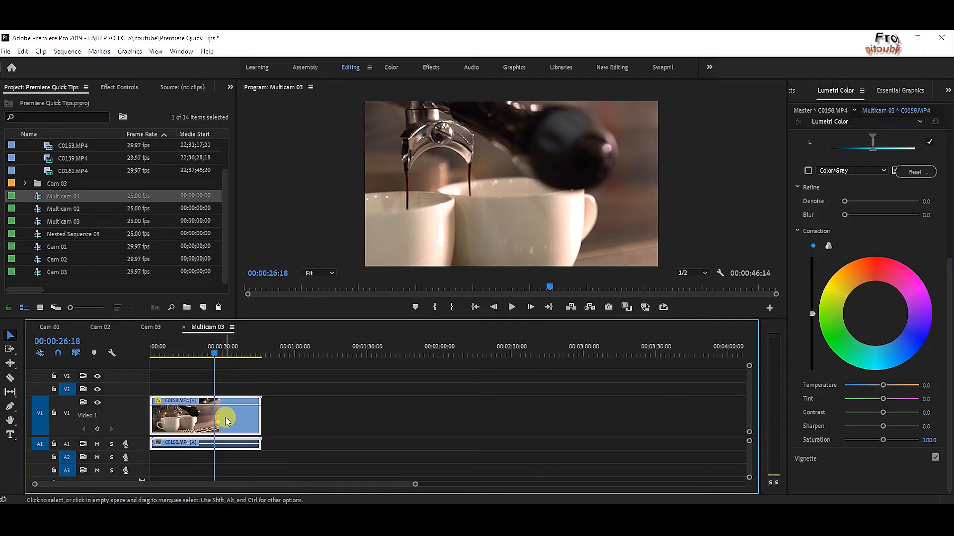
{"action": "key", "text": "ctrl+v"}
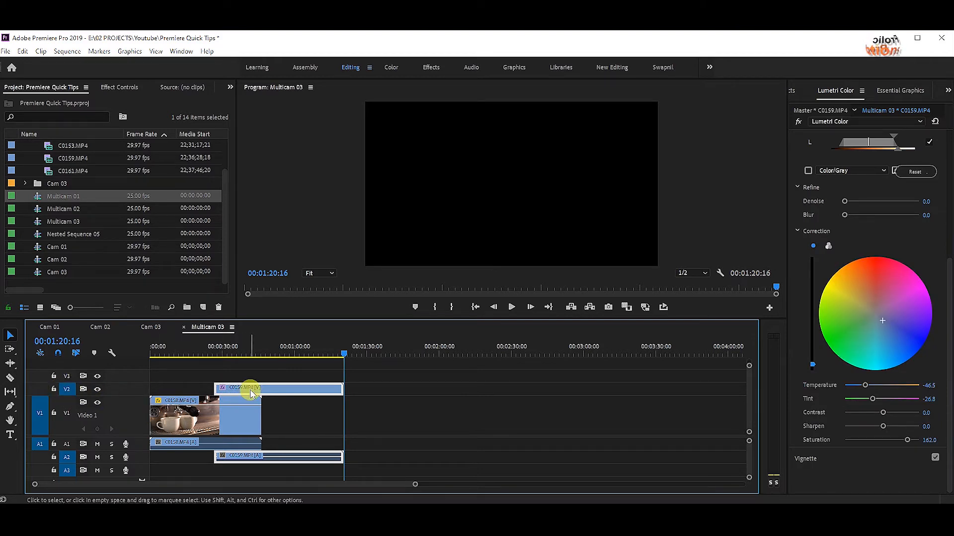
Enlarge the timeline area and expand video track 2 in Multicam 03 so its clip thumbnails show.
{"action": "mouse_move", "coordinate": [201, 353]}
{"action": "left_mouse_down"}
{"action": "mouse_move", "coordinate": [234, 354]}
{"action": "mouse_move", "coordinate": [200, 354]}
{"action": "left_mouse_up"}
{"action": "key", "text": "space"}
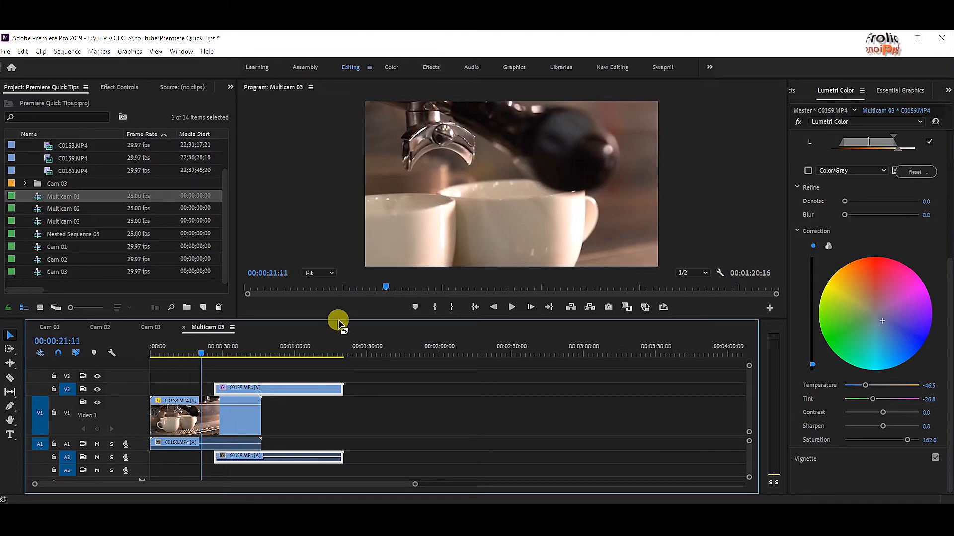
{"action": "left_click_drag", "start_coordinate": [338, 319], "coordinate": [341, 277]}
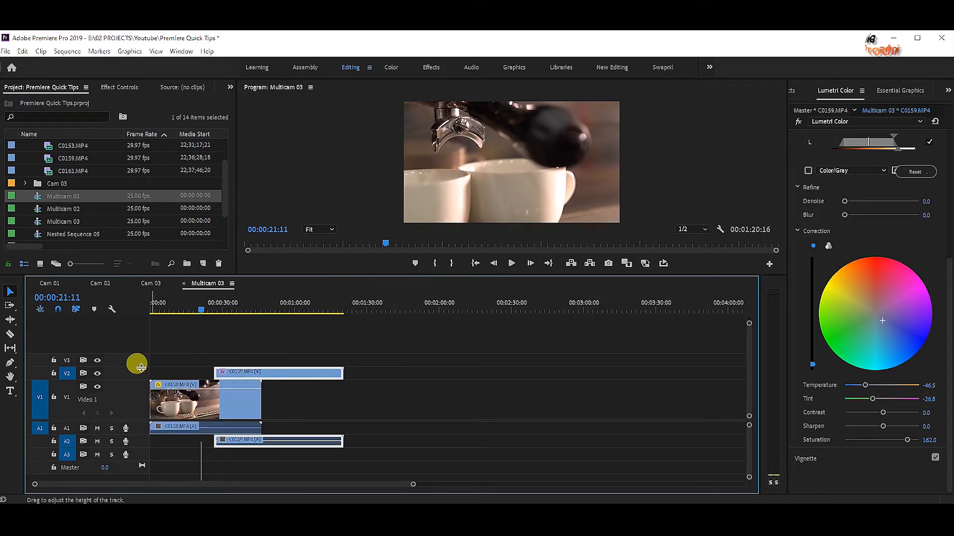
{"action": "left_click_drag", "start_coordinate": [134, 362], "coordinate": [135, 375]}
Slide C0159.MP4 on V2 to the end of C0158.MP4 and back to start at about 00:00:26:12, checking both shots.
{"action": "mouse_move", "coordinate": [191, 313]}
{"action": "left_mouse_down"}
{"action": "mouse_move", "coordinate": [177, 308]}
{"action": "mouse_move", "coordinate": [199, 312]}
{"action": "left_mouse_up"}
{"action": "left_click_drag", "start_coordinate": [253, 355], "coordinate": [298, 366]}
{"action": "left_click_drag", "start_coordinate": [217, 313], "coordinate": [215, 311]}
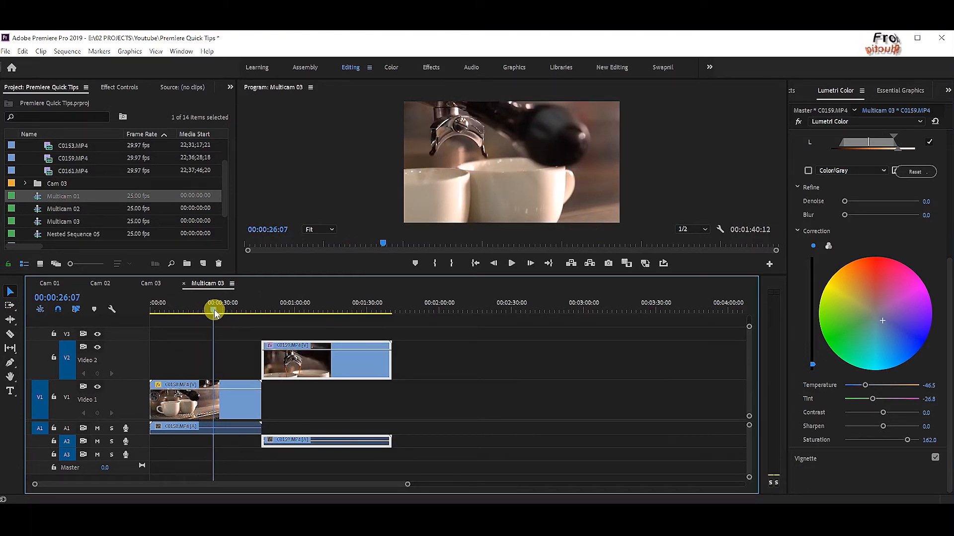
{"action": "left_click_drag", "start_coordinate": [293, 359], "coordinate": [245, 360]}
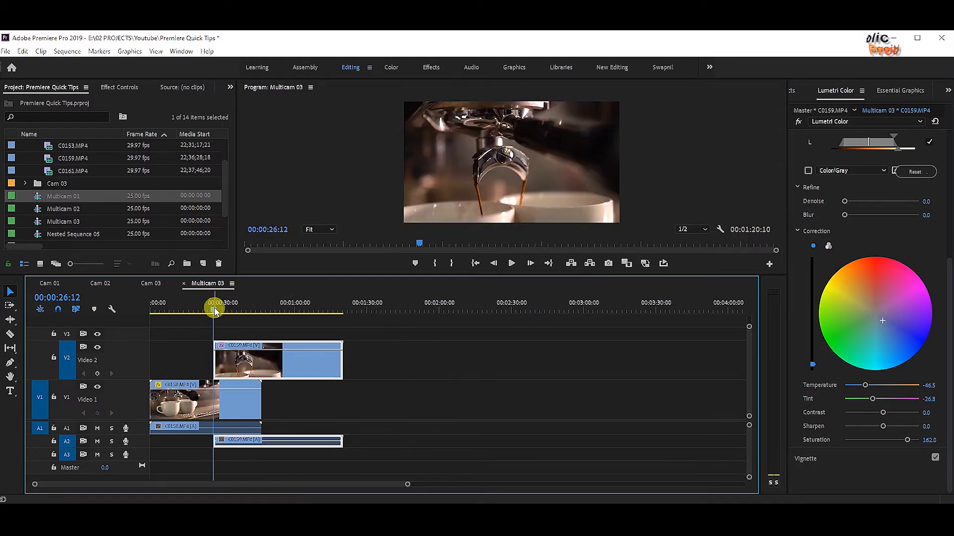
{"action": "left_click_drag", "start_coordinate": [211, 309], "coordinate": [231, 309]}
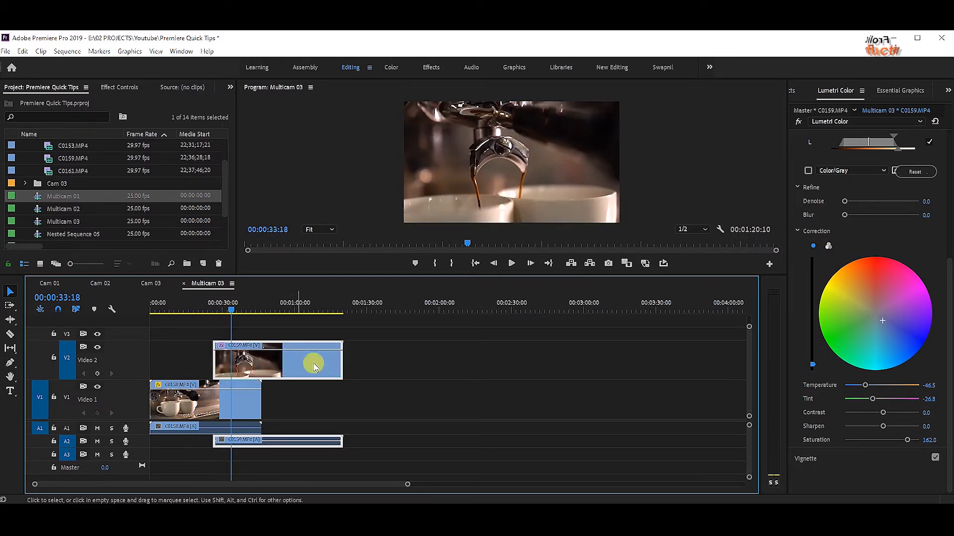
Cut the first clip, C0160.mp4, out of the Cam 03 sequence and return to Multicam 03.
{"action": "left_click", "coordinate": [157, 284]}
{"action": "key", "text": "ctrl+x"}
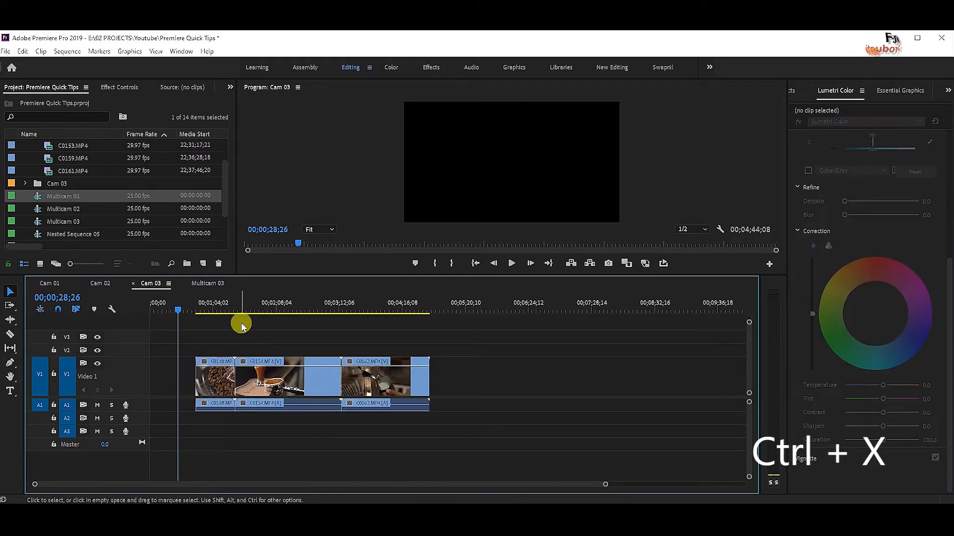
{"action": "left_click", "coordinate": [208, 283]}
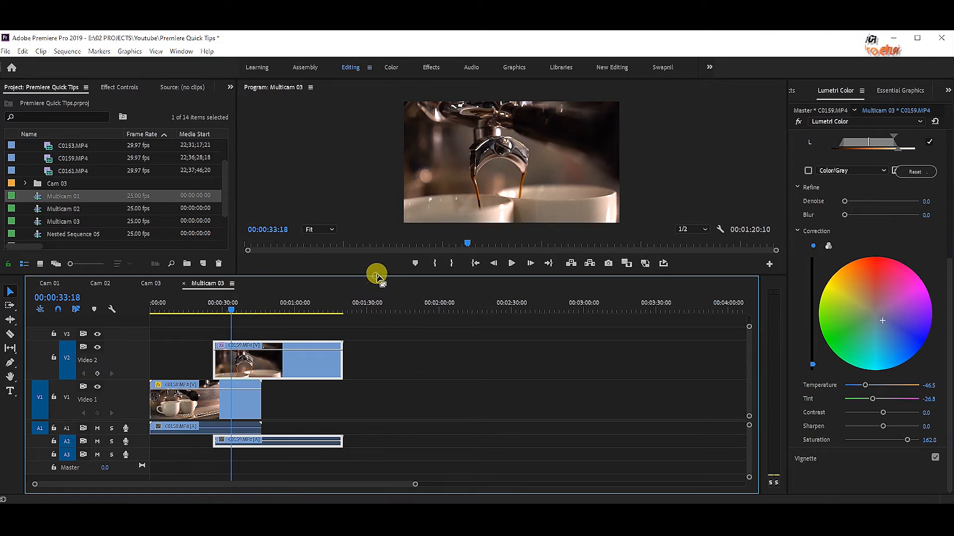
Make more room for the tracks, target only V3 and A3, and paste C0160.mp4 above the other two clips.
{"action": "left_click_drag", "start_coordinate": [377, 274], "coordinate": [377, 261]}
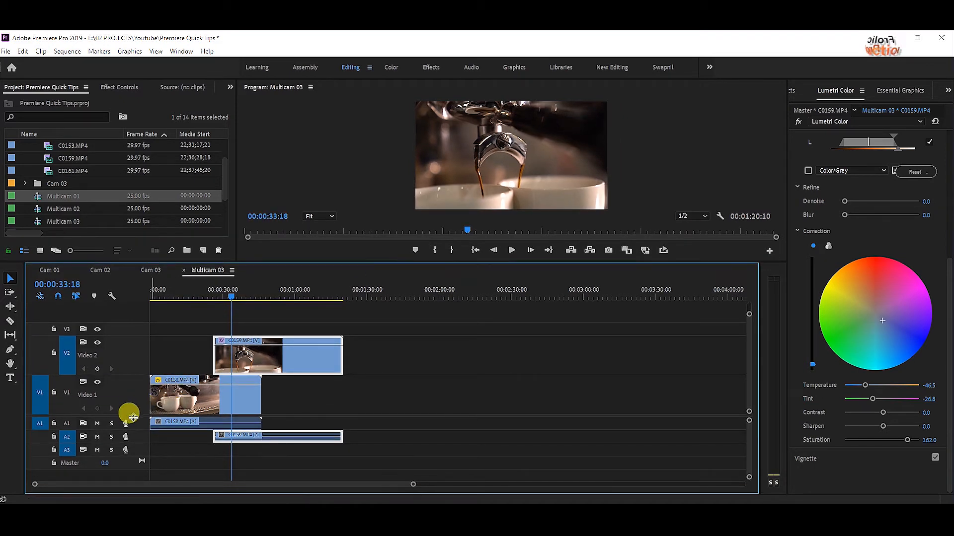
{"action": "left_click_drag", "start_coordinate": [132, 417], "coordinate": [131, 428]}
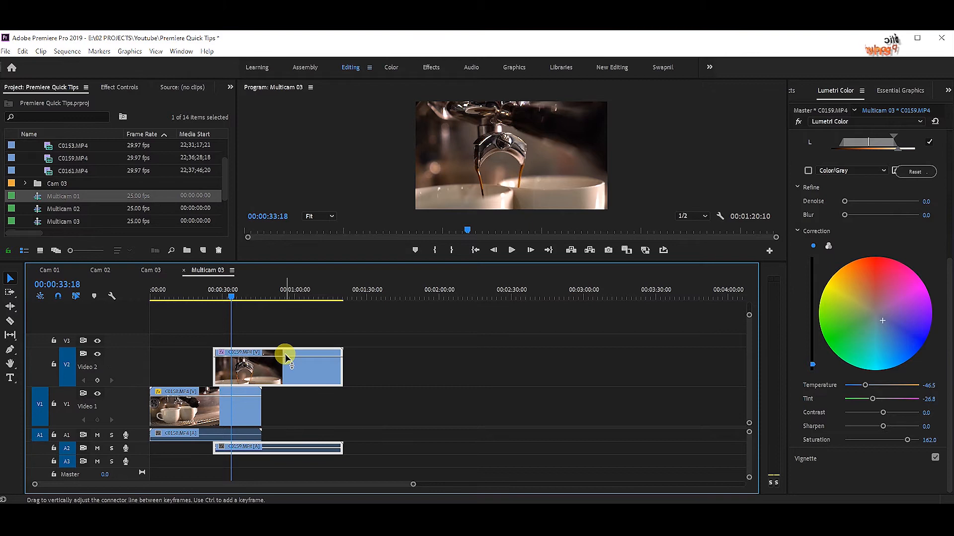
{"action": "left_click", "coordinate": [67, 341]}
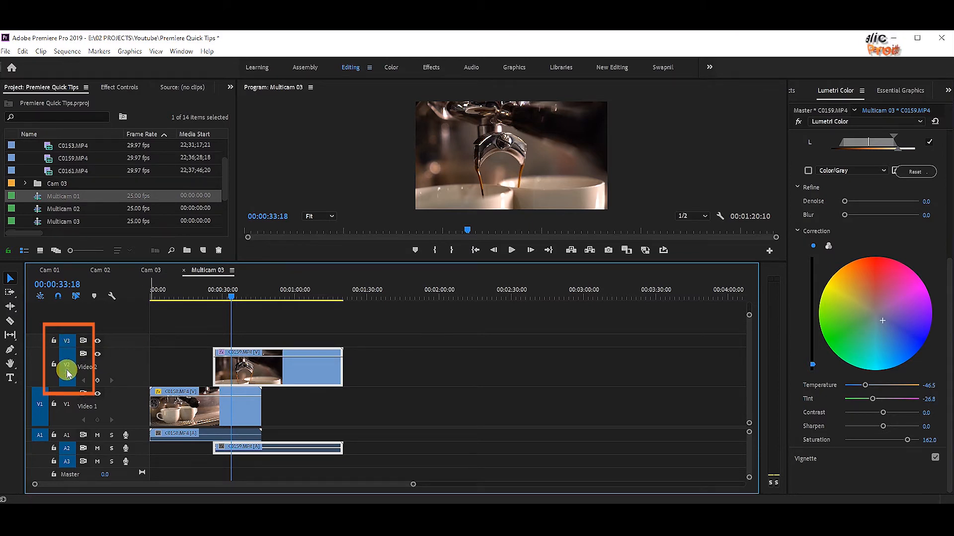
{"action": "left_click", "coordinate": [67, 370]}
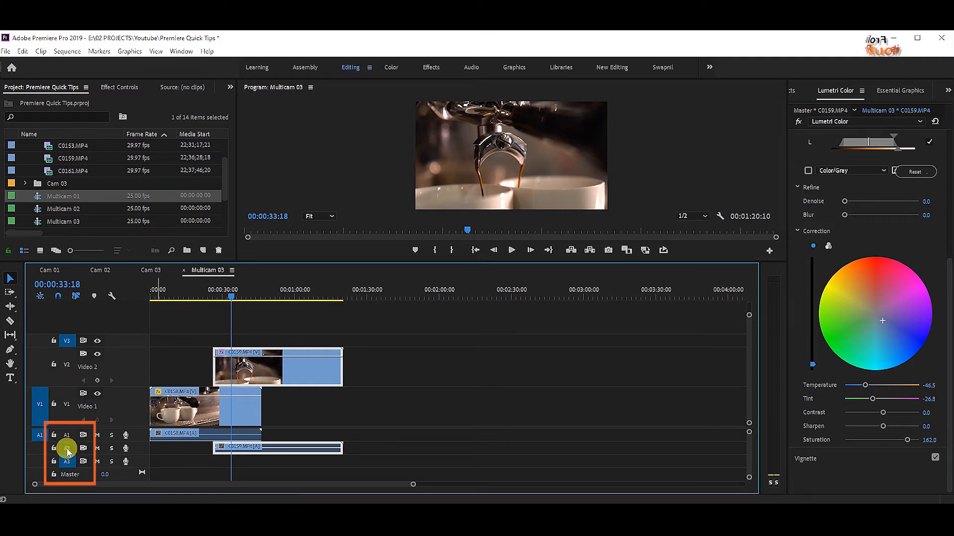
{"action": "left_click", "coordinate": [240, 289]}
{"action": "key", "text": "ctrl+v"}
Expand video track 3 and move C0160.mp4 to the start of the sequence, aligned with C0158.MP4.
{"action": "left_click_drag", "start_coordinate": [278, 344], "coordinate": [394, 342]}
{"action": "left_click_drag", "start_coordinate": [355, 290], "coordinate": [419, 308]}
{"action": "double_click", "coordinate": [121, 342]}
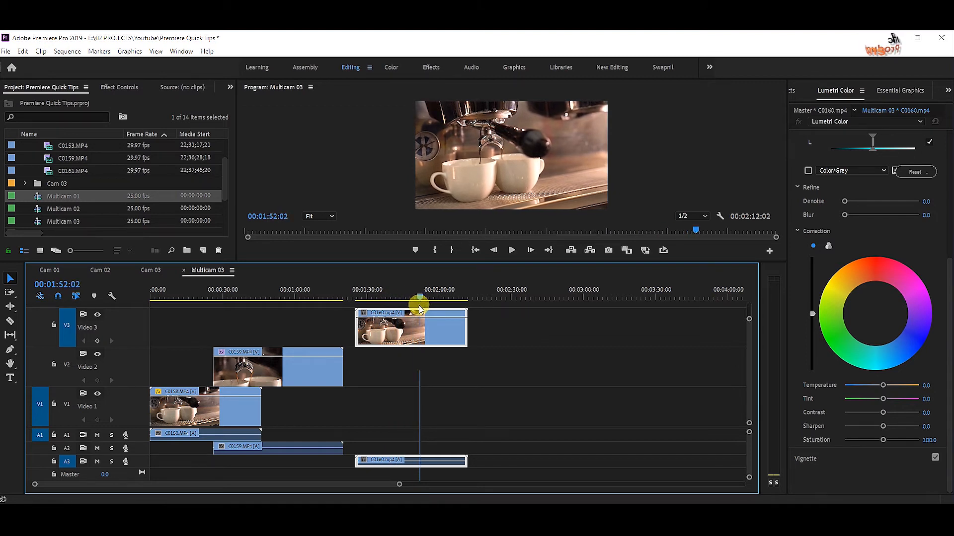
{"action": "left_click_drag", "start_coordinate": [356, 331], "coordinate": [150, 321]}
{"action": "left_click_drag", "start_coordinate": [215, 292], "coordinate": [222, 292]}
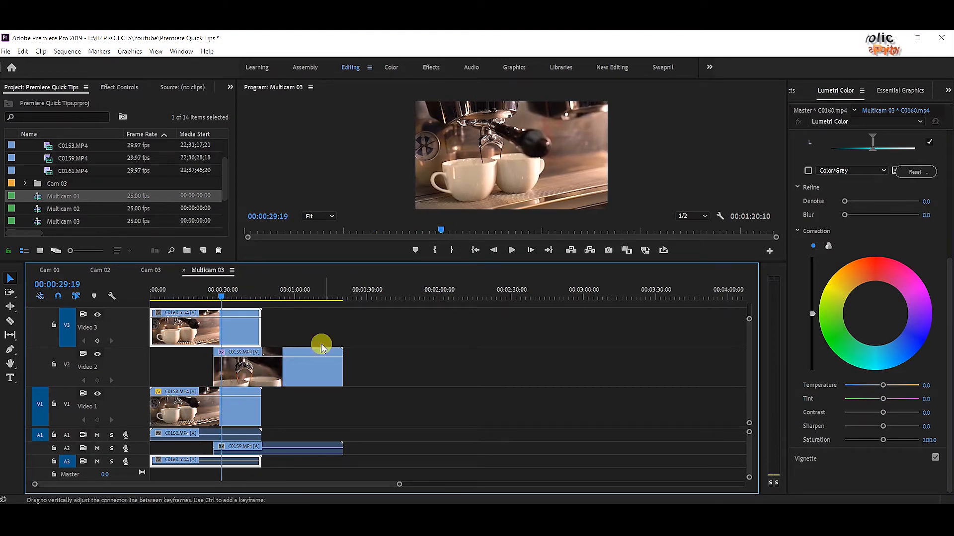
Select all three stacked camera clips in Multicam 03 and nest them under the suggested sequence name.
{"action": "left_click", "coordinate": [229, 405]}
{"action": "left_click_drag", "start_coordinate": [286, 336], "coordinate": [211, 390]}
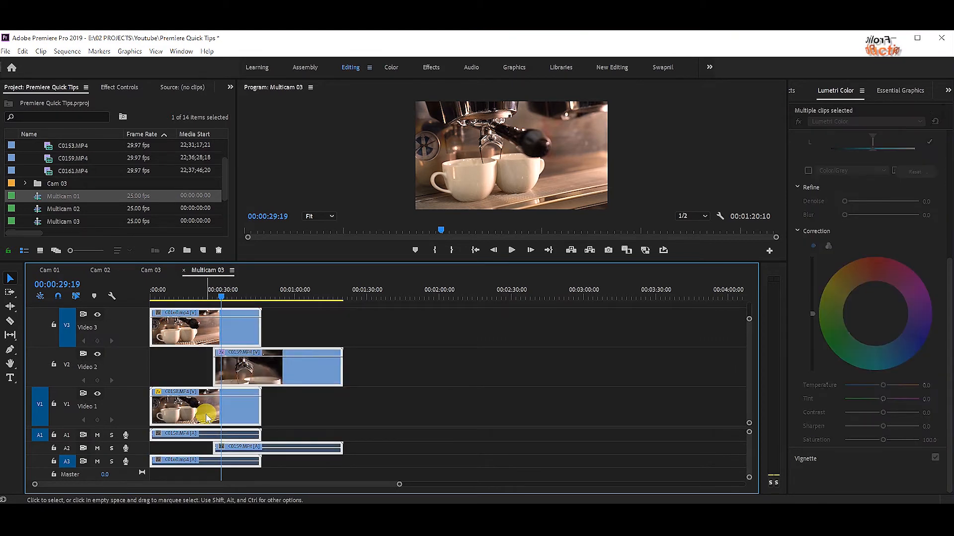
{"action": "right_click", "coordinate": [248, 372]}
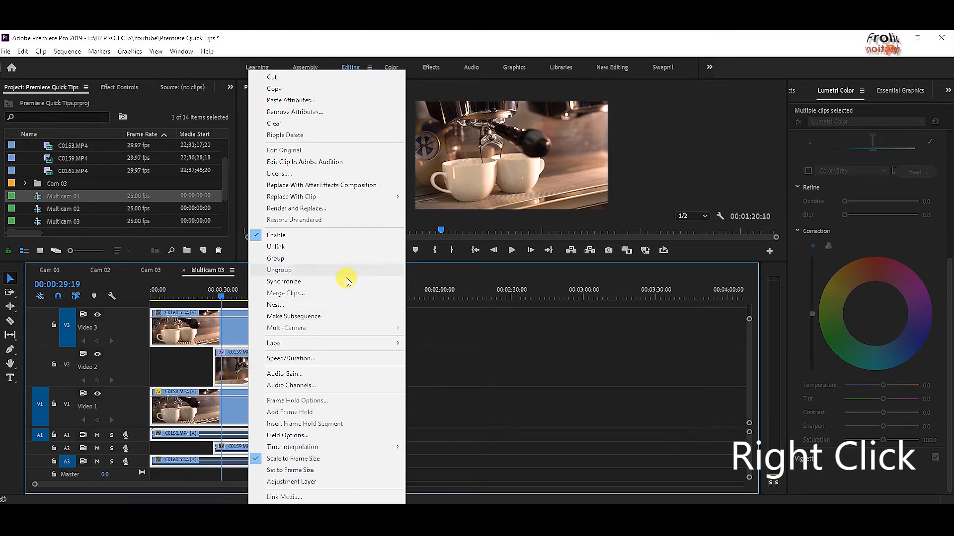
{"action": "left_click", "coordinate": [337, 307]}
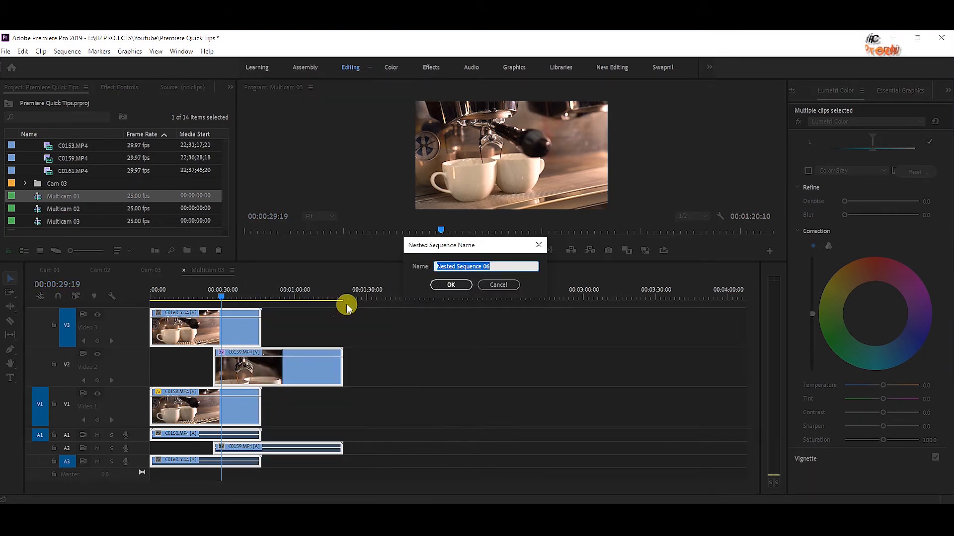
{"action": "left_click", "coordinate": [446, 287]}
Enable multi-camera on the nested sequence clip in the Multicam 03 timeline.
{"action": "left_click", "coordinate": [300, 398]}
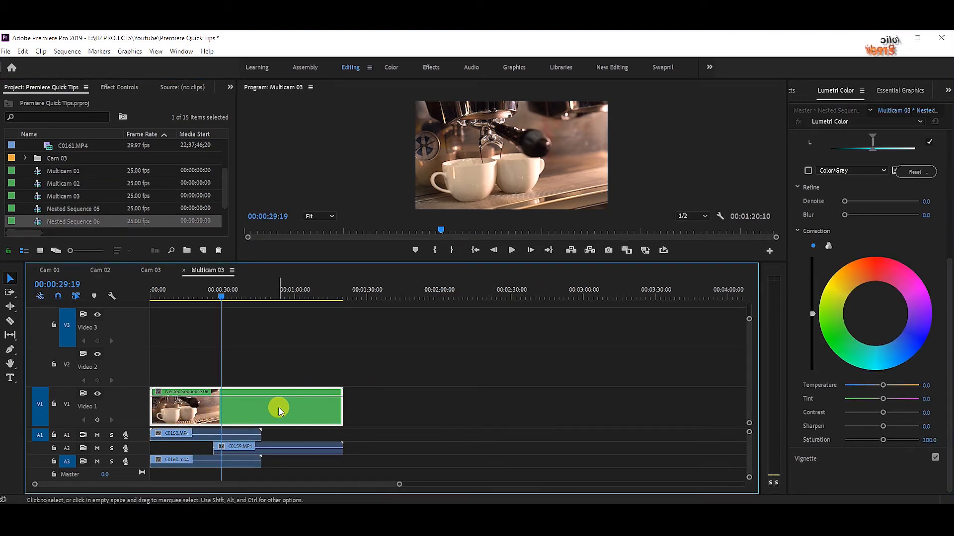
{"action": "right_click", "coordinate": [250, 411]}
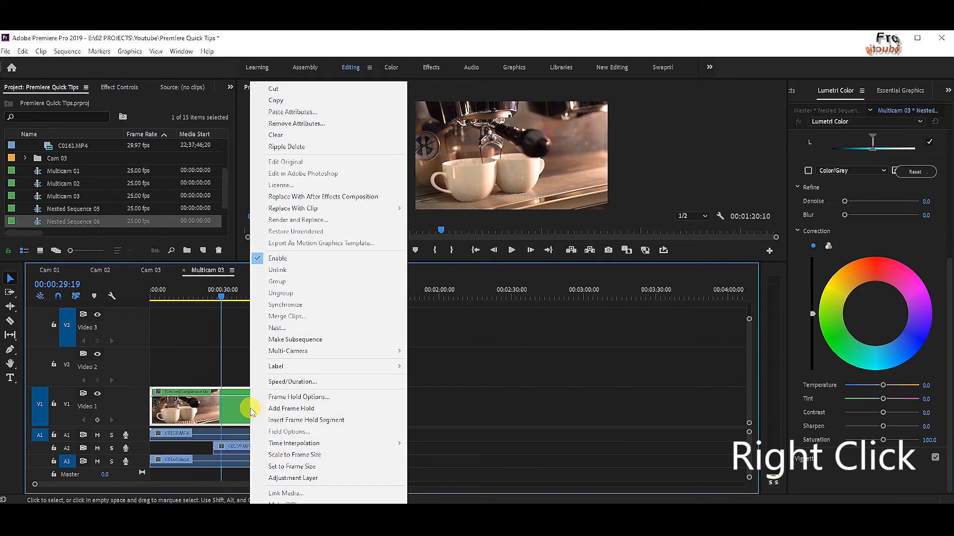
{"action": "mouse_move", "coordinate": [341, 353]}
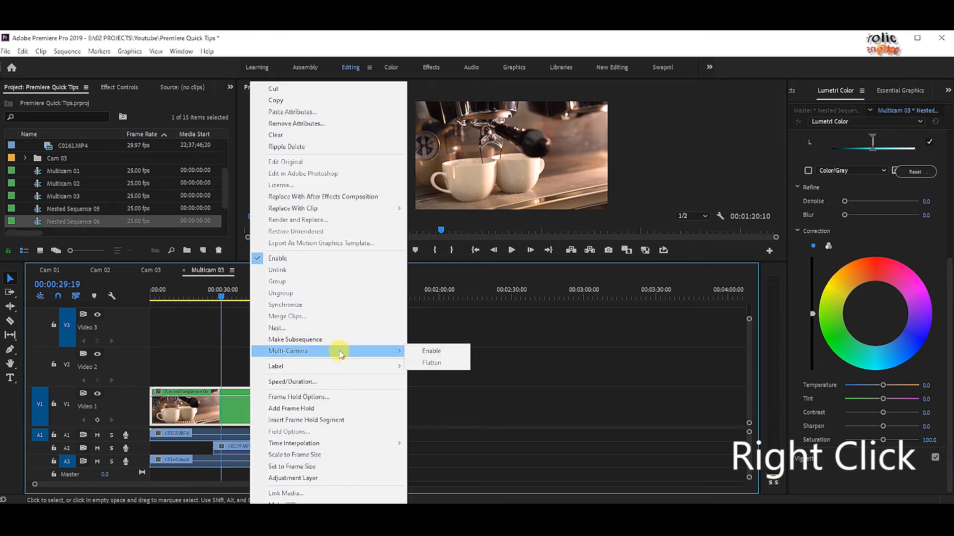
{"action": "left_click", "coordinate": [430, 352]}
Switch the Program monitor's display mode to Multi-Camera and enlarge the timeline area.
{"action": "right_click", "coordinate": [484, 205]}
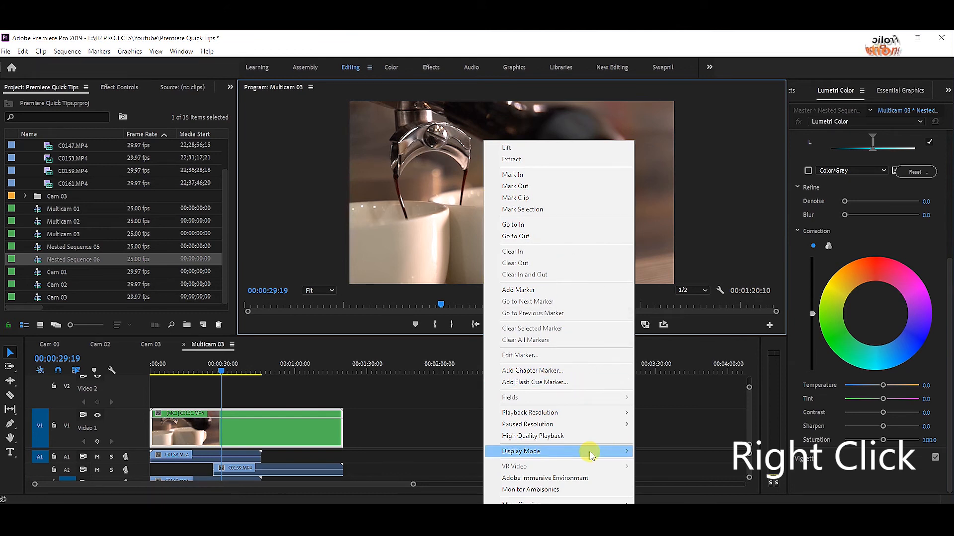
{"action": "mouse_move", "coordinate": [619, 451]}
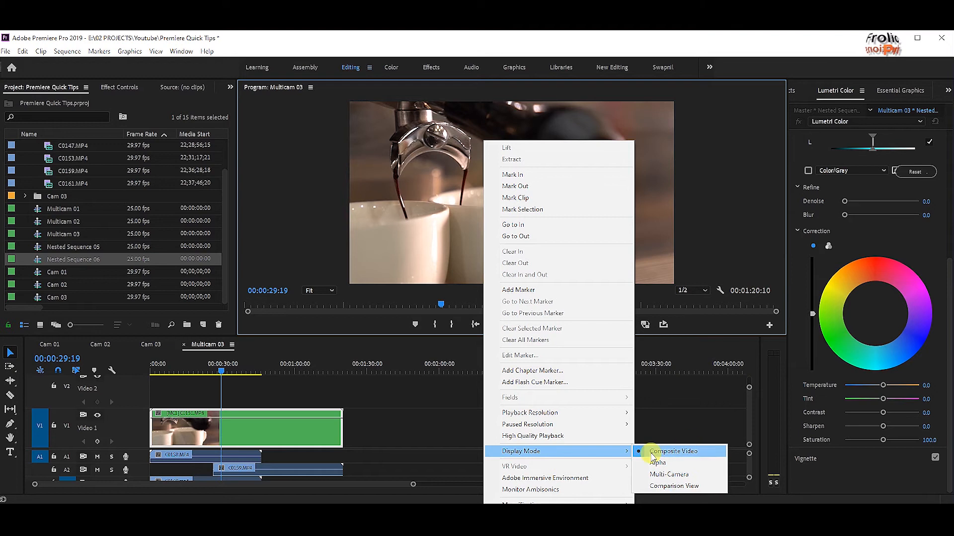
{"action": "left_click", "coordinate": [679, 479]}
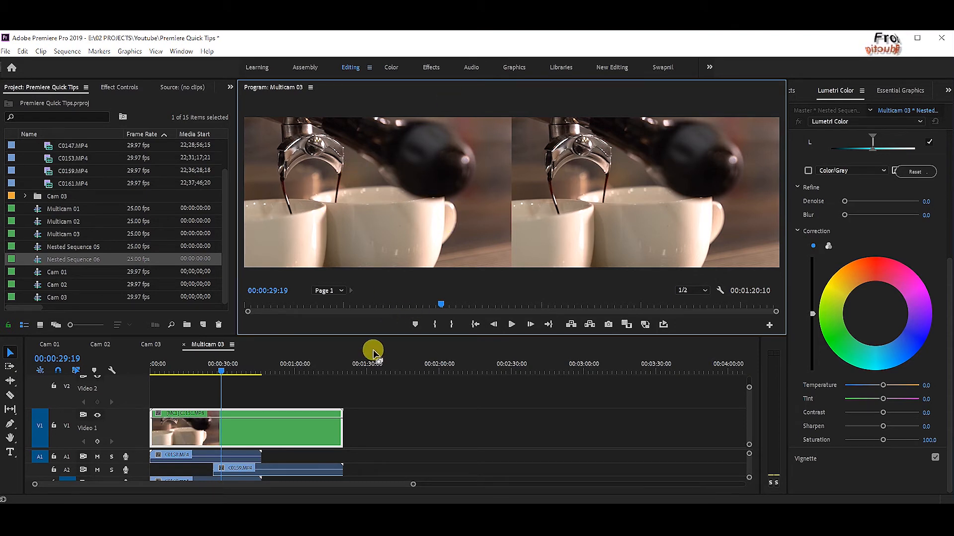
{"action": "left_click_drag", "start_coordinate": [381, 336], "coordinate": [385, 293]}
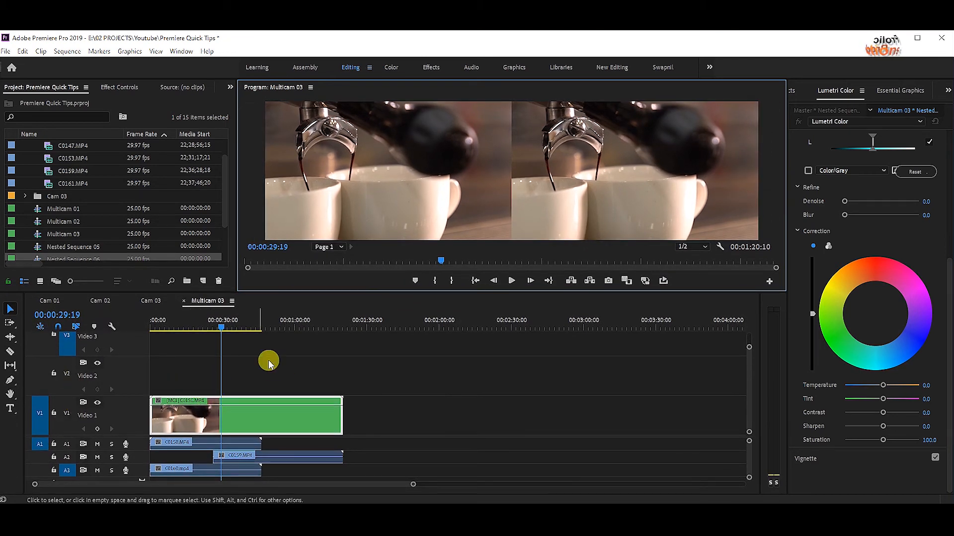
Target video track V1, which holds the multi-camera clip, and keep that clip selected.
{"action": "left_click", "coordinate": [261, 420]}
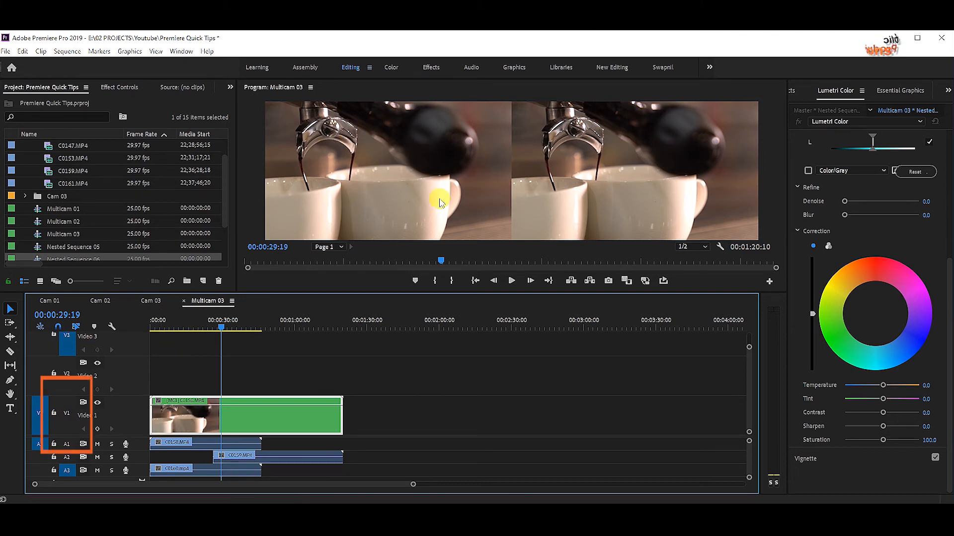
{"action": "left_click", "coordinate": [67, 413]}
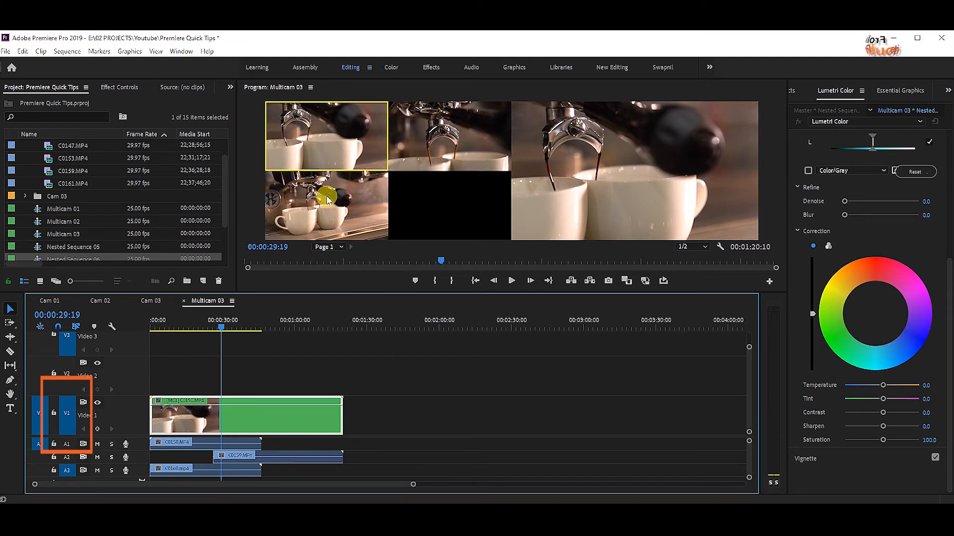
{"action": "left_click", "coordinate": [255, 418]}
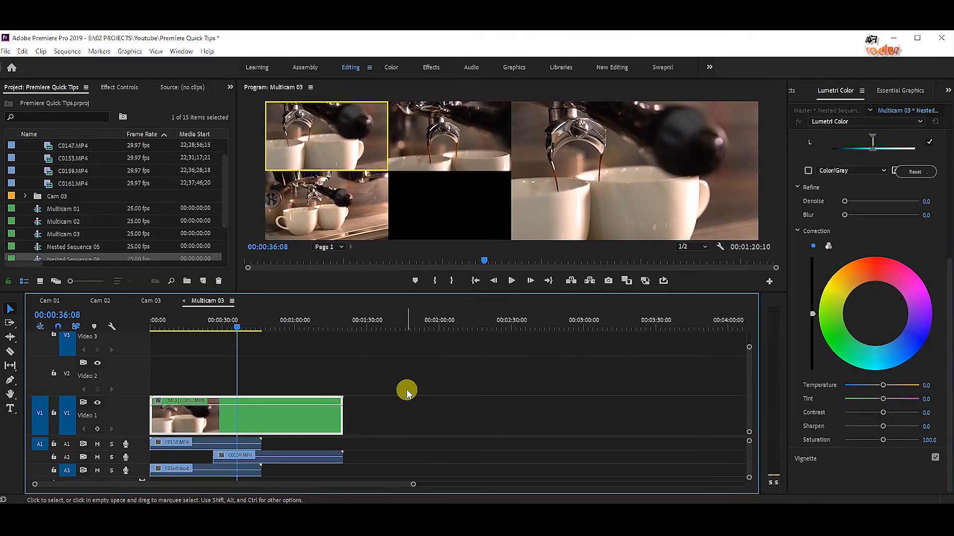
{"action": "left_click", "coordinate": [263, 385]}
{"action": "left_click", "coordinate": [308, 416]}
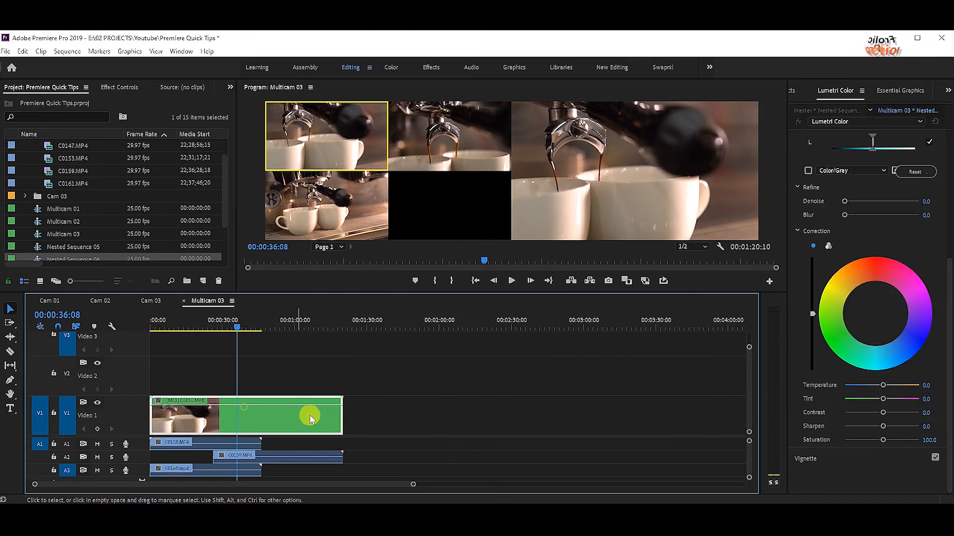
Move the multi-camera clip up to Video 2, target V2 and untarget V1 below it.
{"action": "left_click_drag", "start_coordinate": [260, 428], "coordinate": [259, 380]}
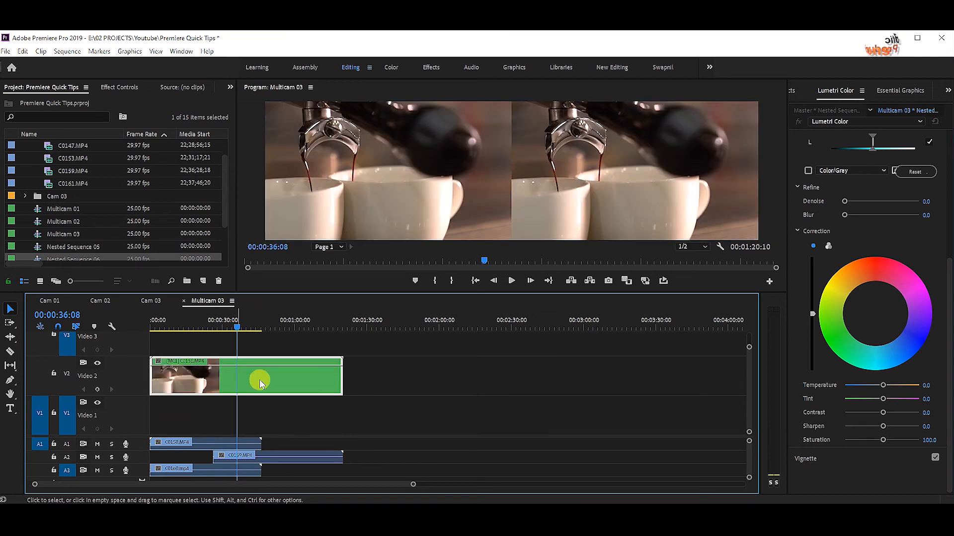
{"action": "left_click", "coordinate": [66, 379]}
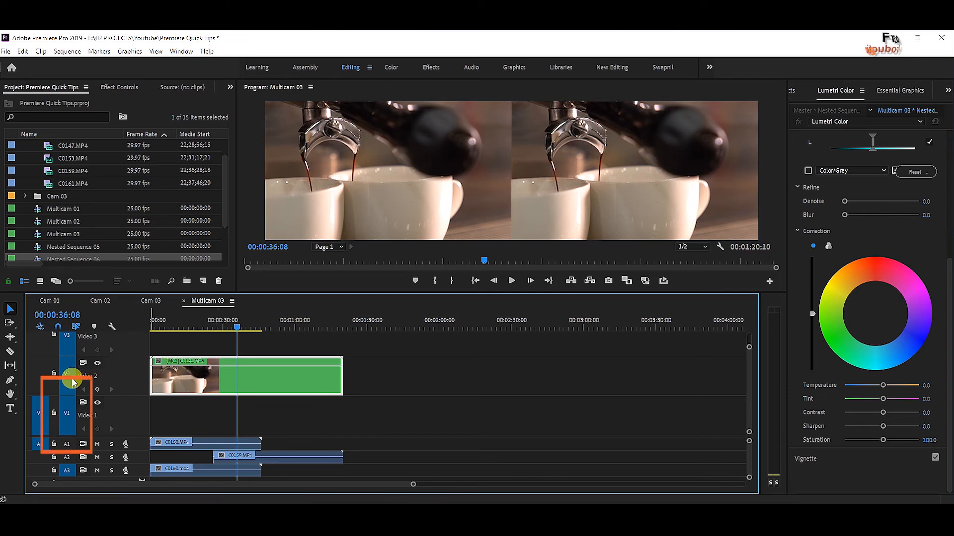
{"action": "left_click", "coordinate": [67, 416]}
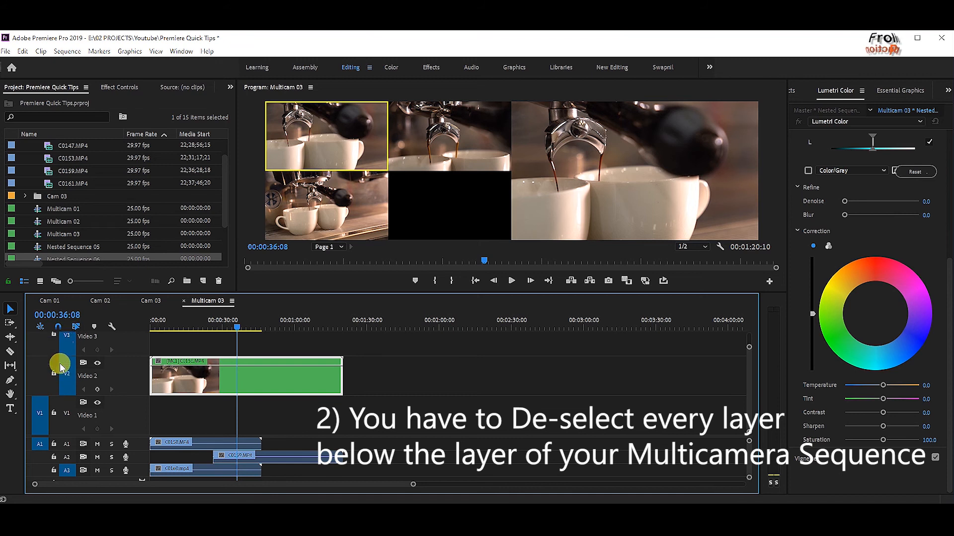
Enlarge the timeline, move the multi-camera clip up to Video 3, untarget V2, and toggle V3 targeting off and on.
{"action": "left_click_drag", "start_coordinate": [302, 293], "coordinate": [312, 257]}
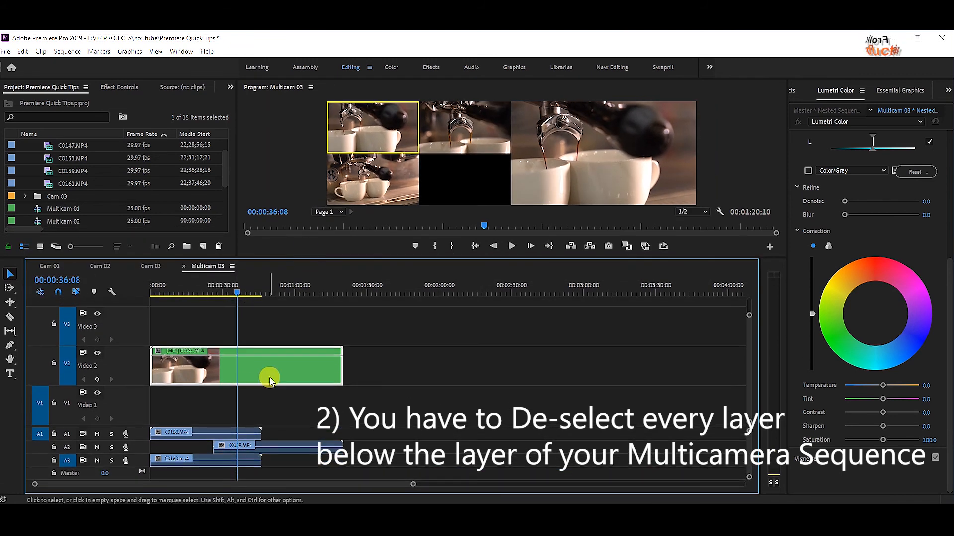
{"action": "left_click_drag", "start_coordinate": [278, 373], "coordinate": [285, 338]}
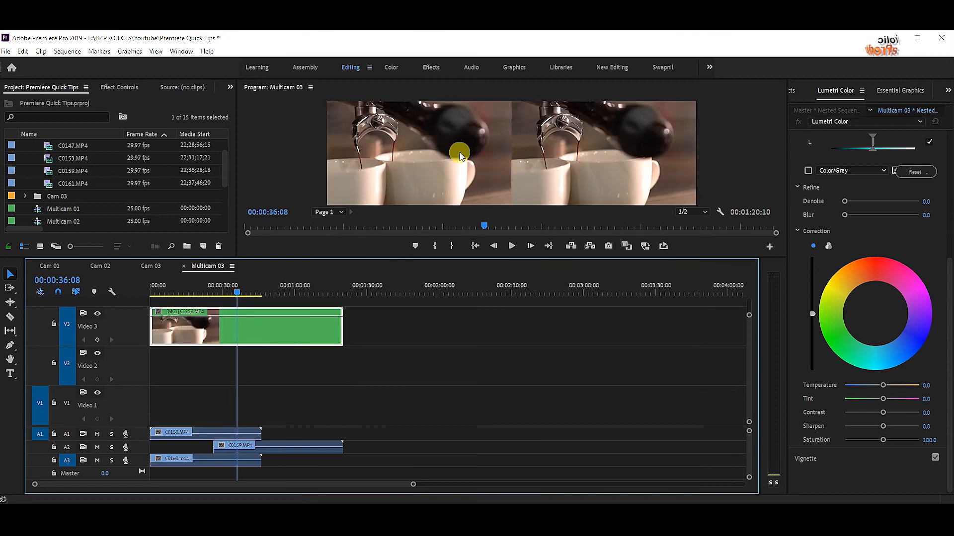
{"action": "left_click", "coordinate": [65, 365]}
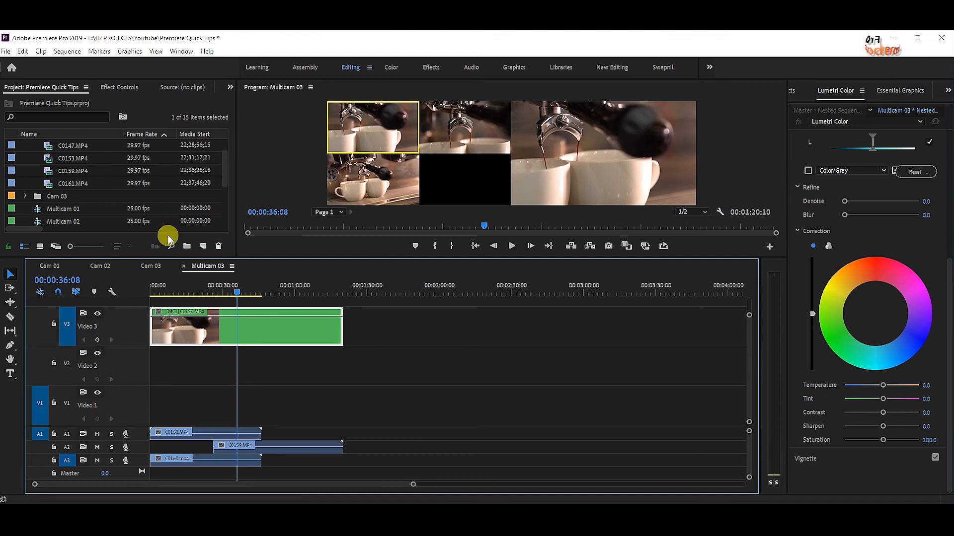
{"action": "left_click", "coordinate": [65, 328]}
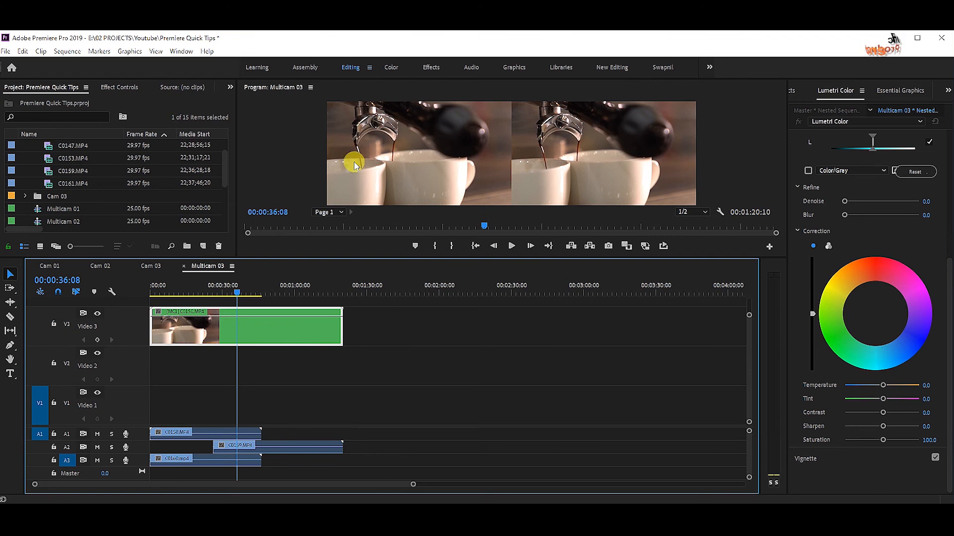
{"action": "left_click", "coordinate": [68, 335]}
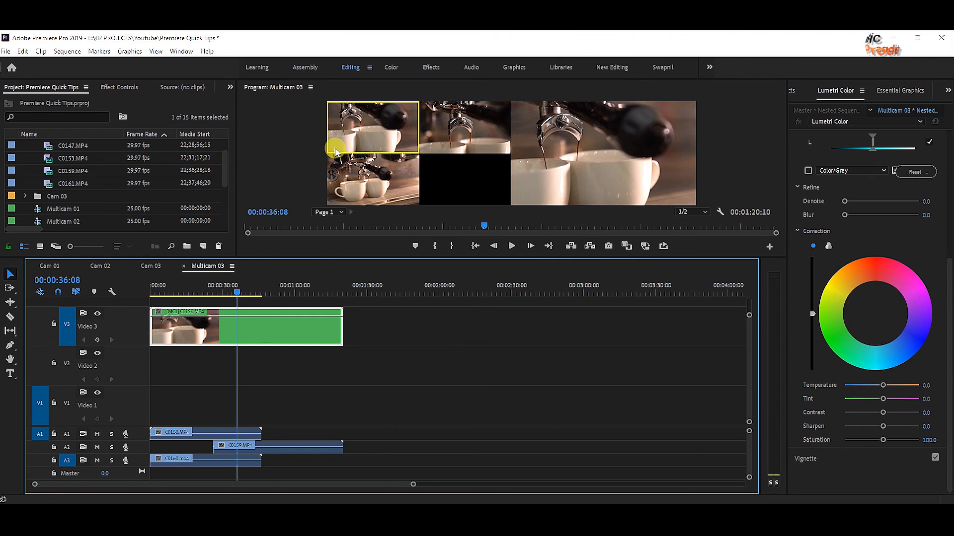
Move the multi-camera clip back down to Video 1, target V1 and select the clip.
{"action": "left_click_drag", "start_coordinate": [268, 337], "coordinate": [252, 405]}
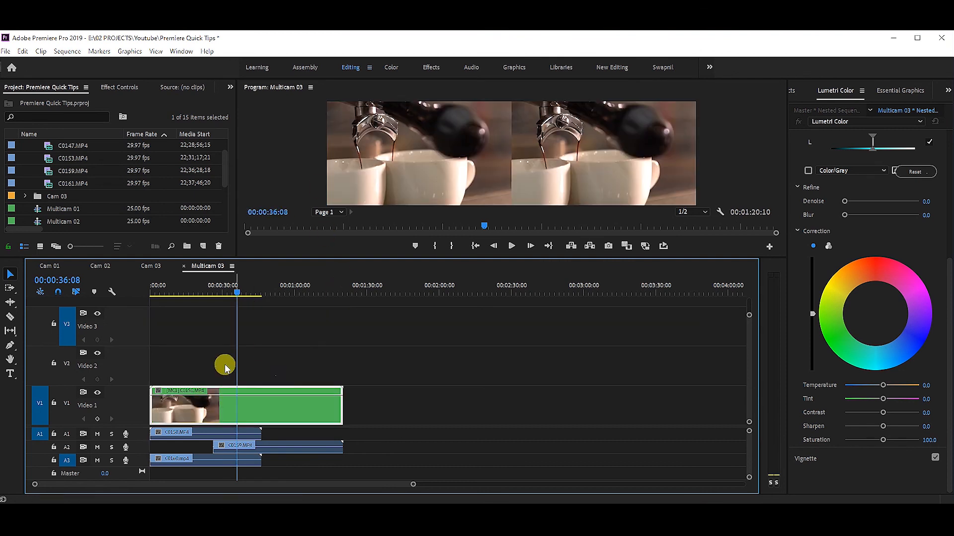
{"action": "left_click", "coordinate": [66, 403]}
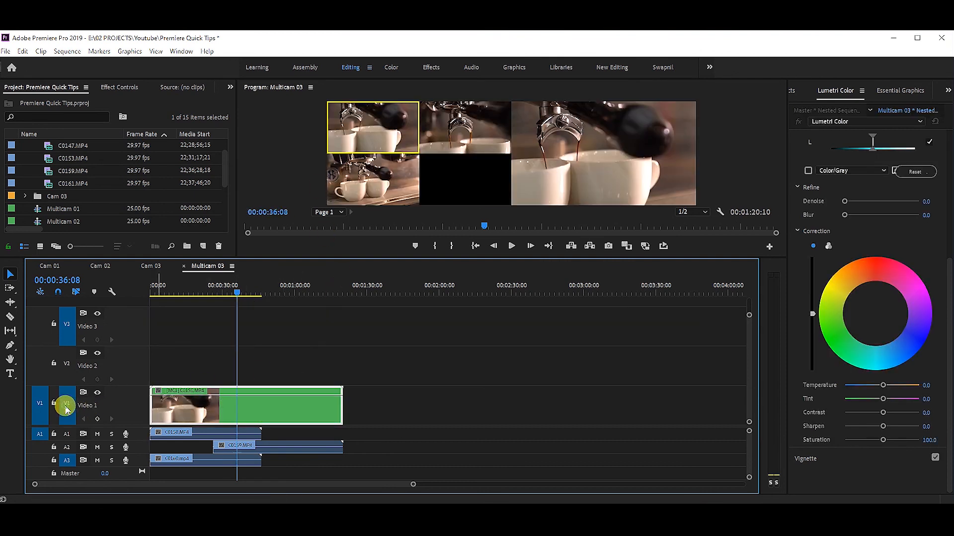
{"action": "left_click", "coordinate": [270, 379]}
{"action": "left_click", "coordinate": [264, 408]}
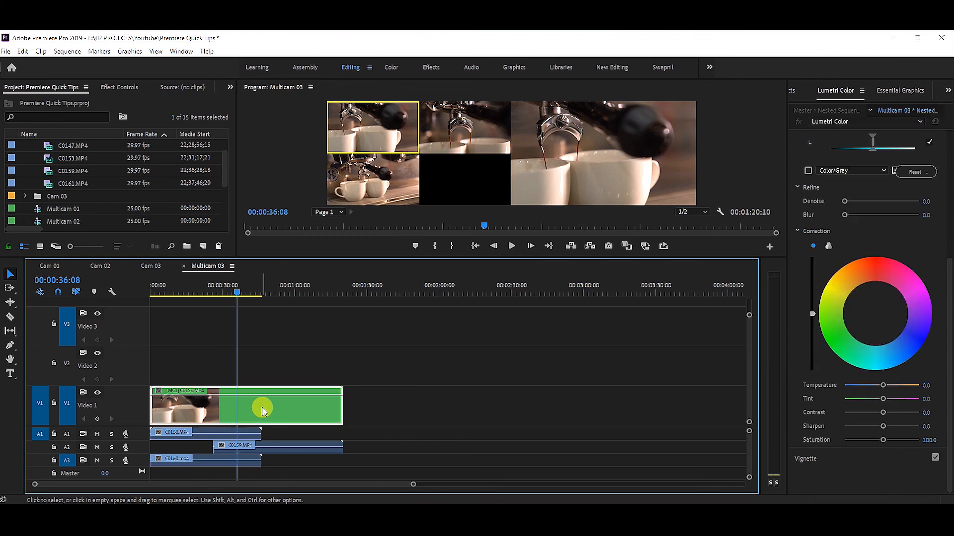